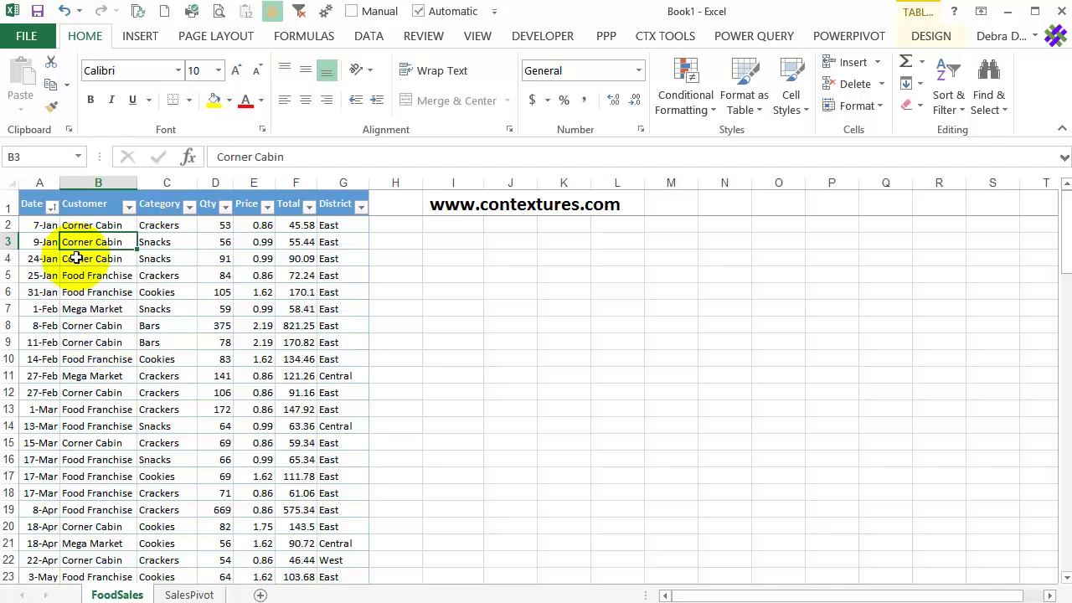
# - Start a pivot table from the SalesData table, placed on the existing SalesPivot sheet at cell B4
pyautogui.click(86, 224)
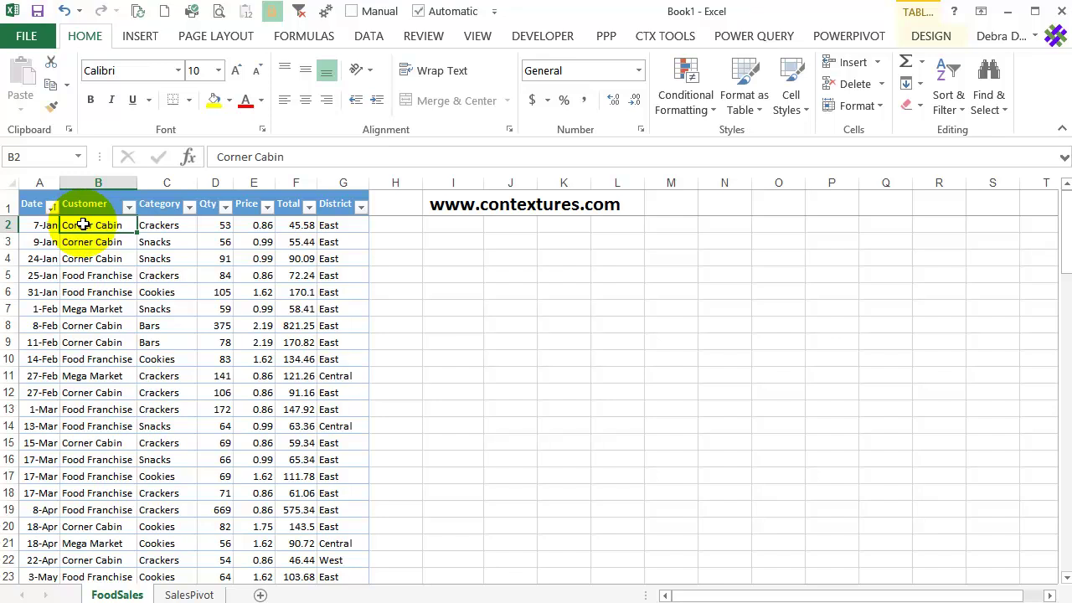
pyautogui.click(140, 38)
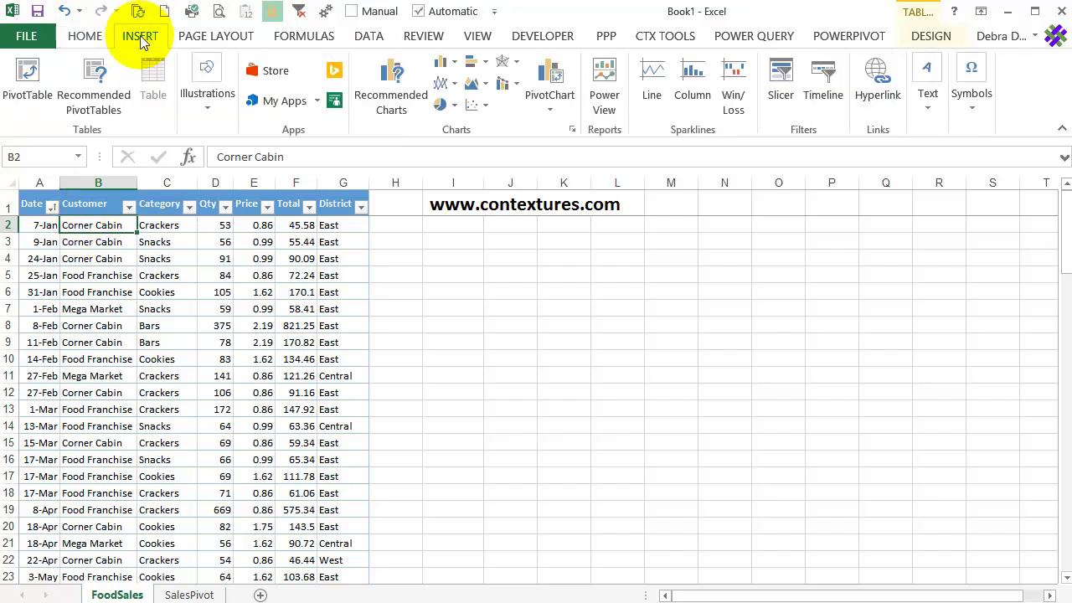
pyautogui.click(27, 74)
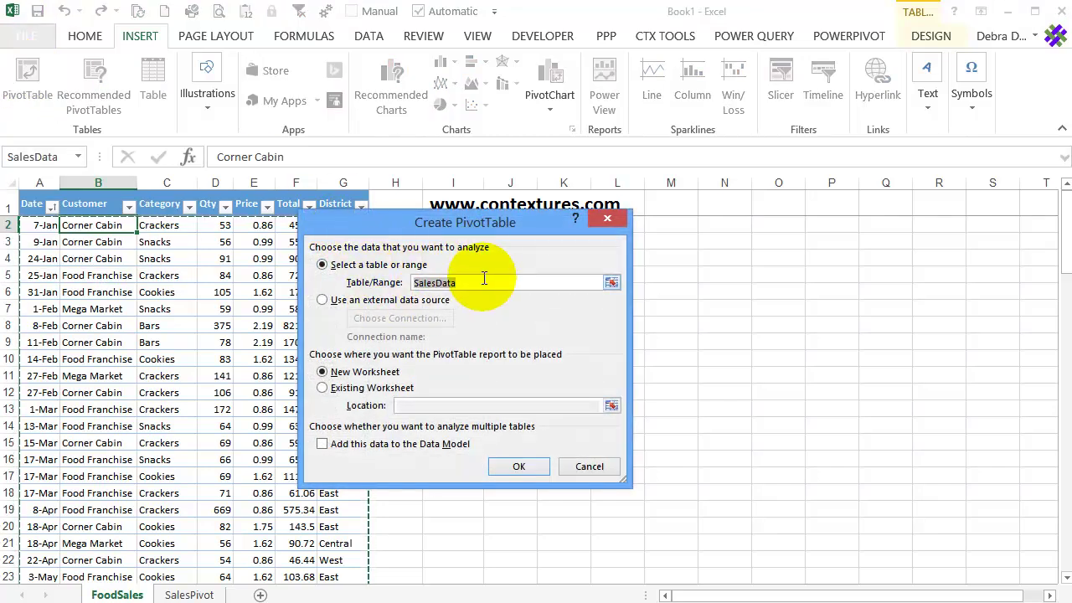
pyautogui.click(325, 391)
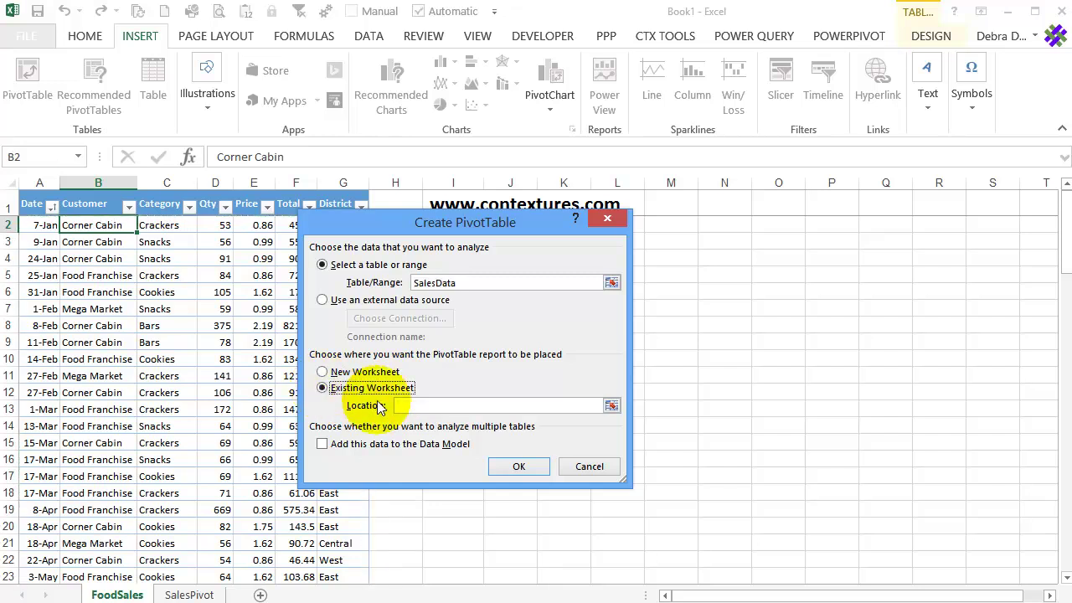
pyautogui.click(411, 405)
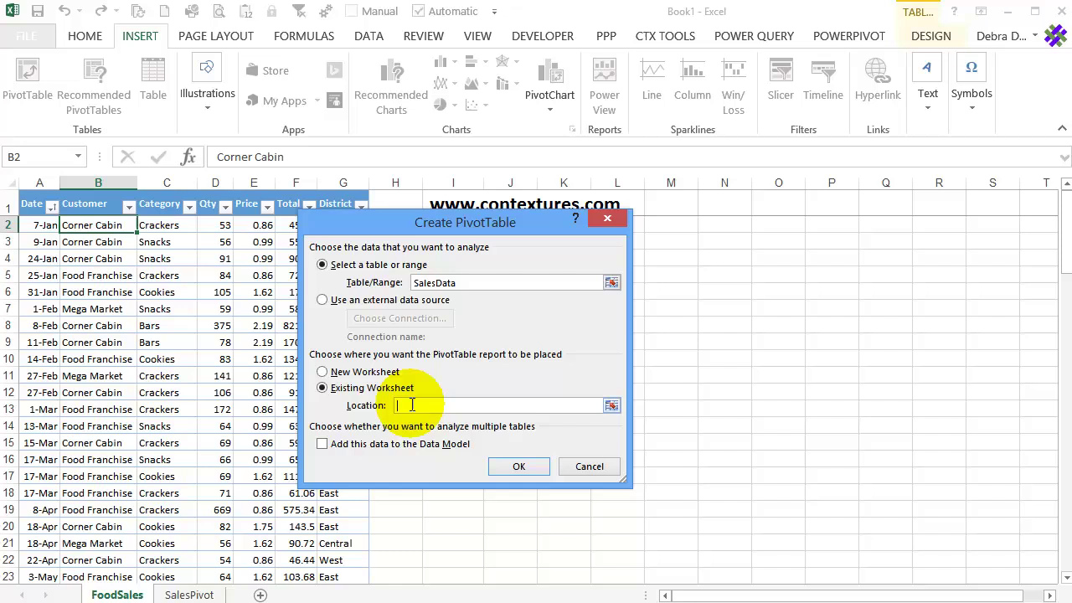
pyautogui.click(189, 595)
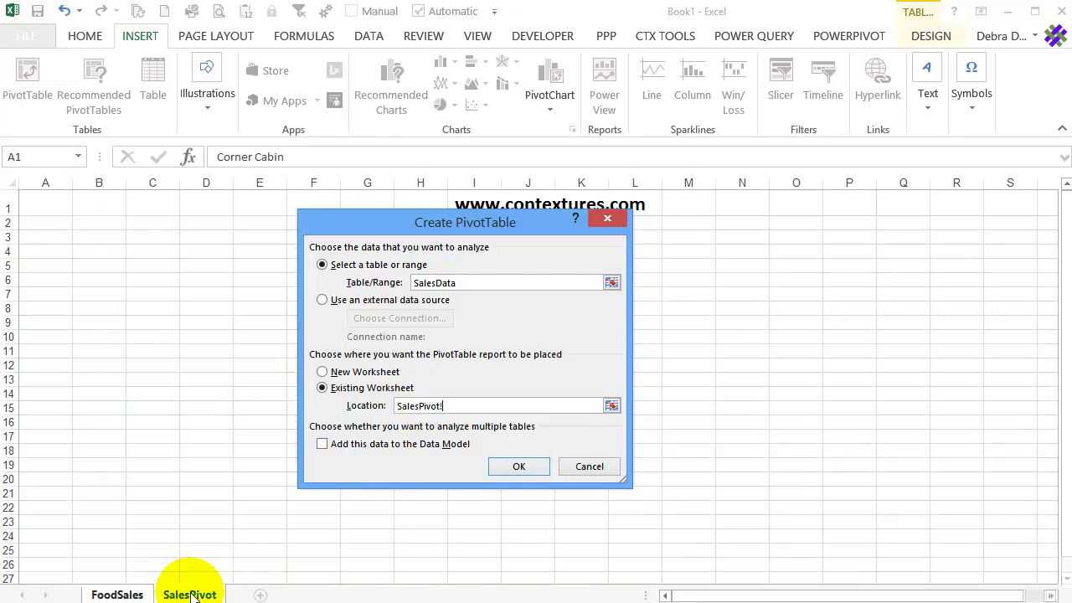
pyautogui.click(87, 248)
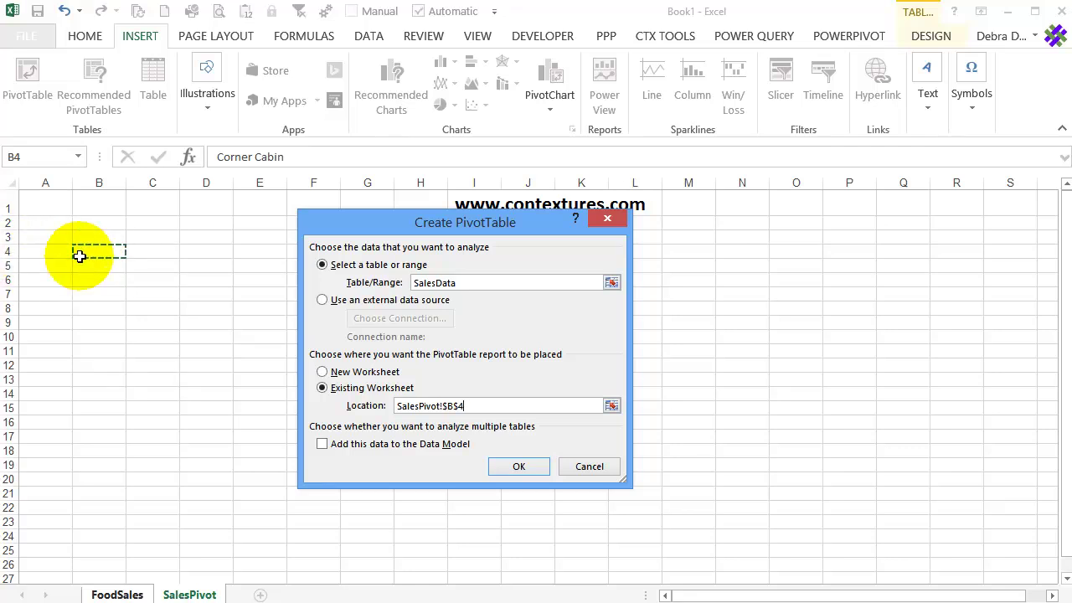
# - Create the pivot table with Customer and Category as rows and Sum of Qty, totalling 8921
pyautogui.click(519, 466)
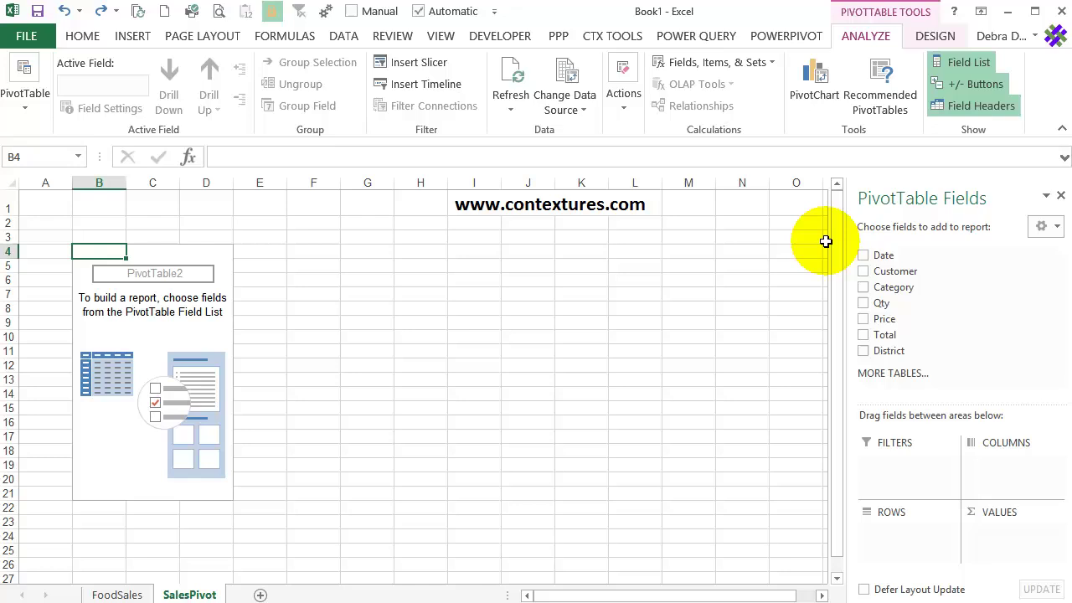
pyautogui.click(865, 273)
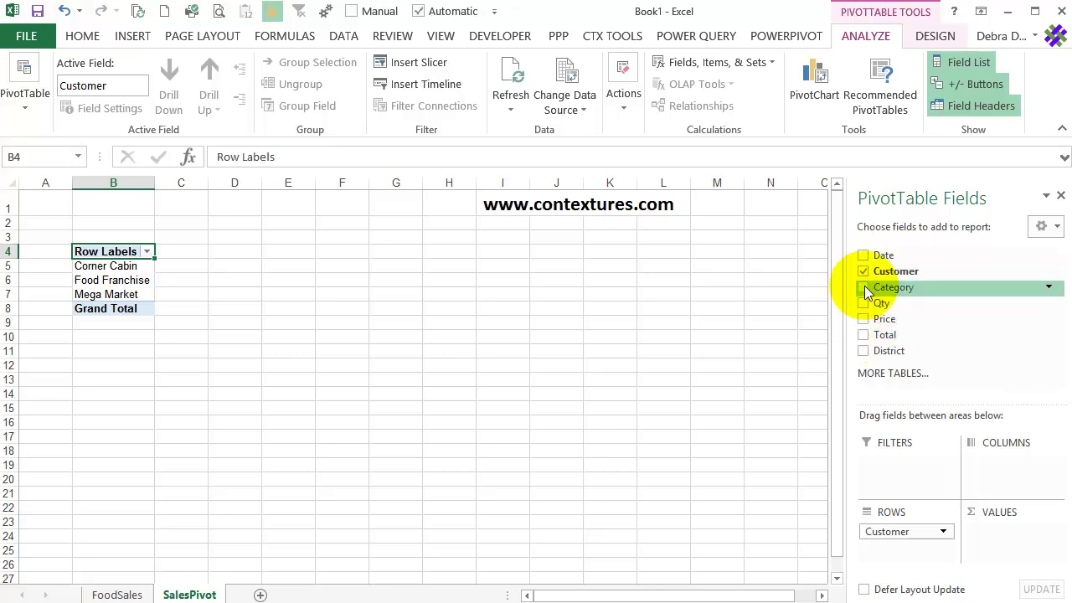
pyautogui.click(864, 289)
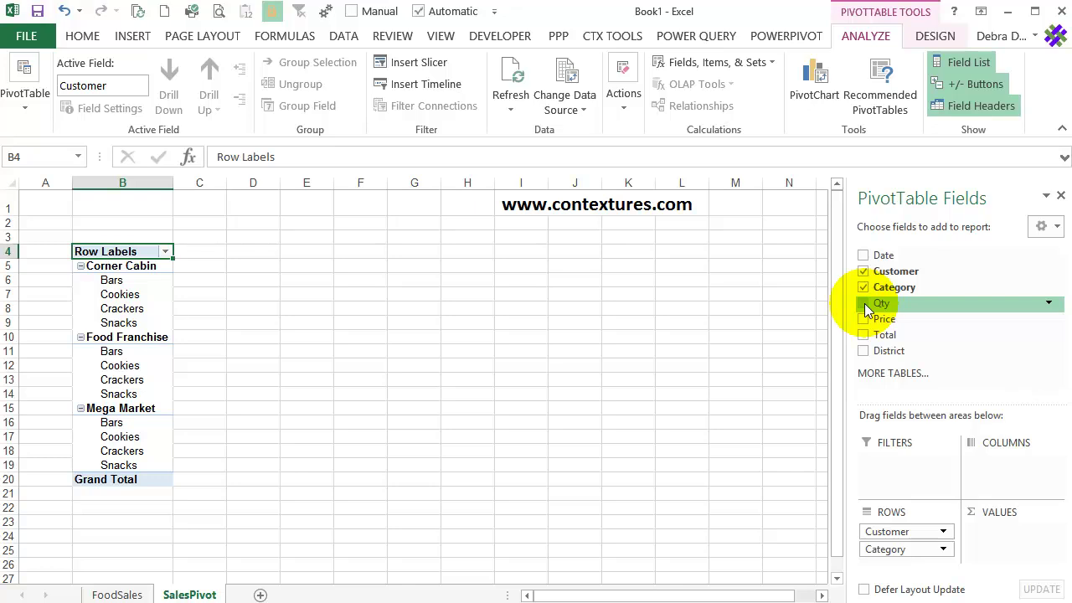
pyautogui.click(863, 304)
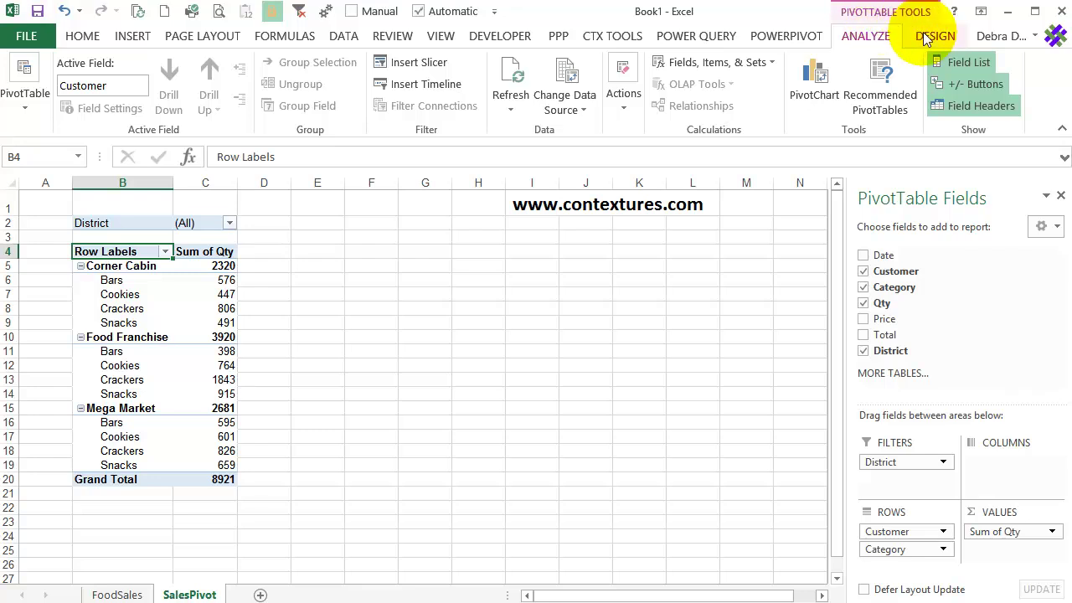
# - Switch the pivot table's report layout to Outline Form
pyautogui.click(929, 42)
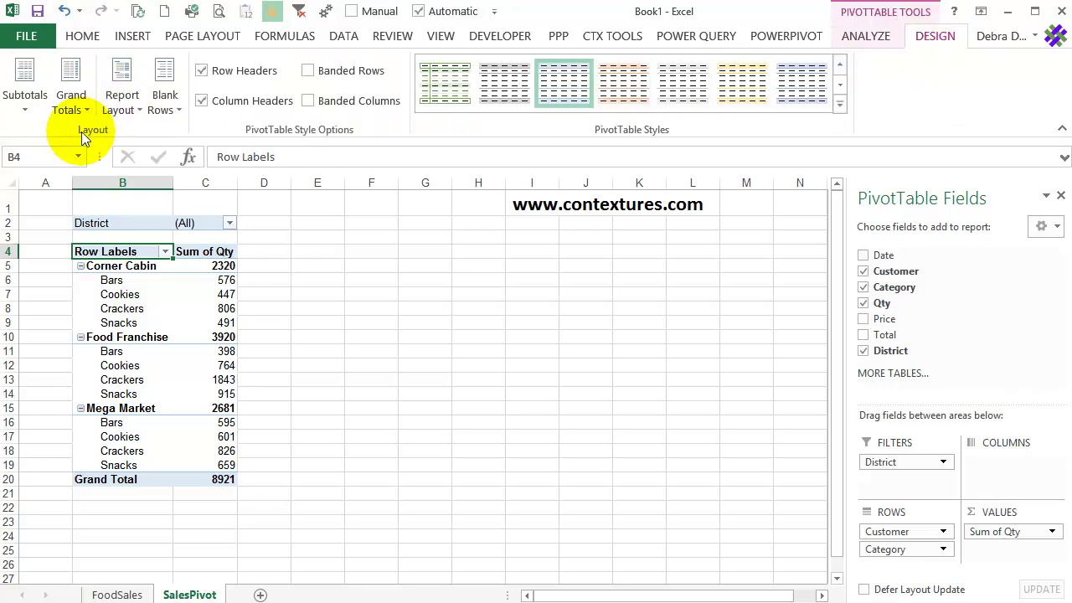
pyautogui.click(140, 108)
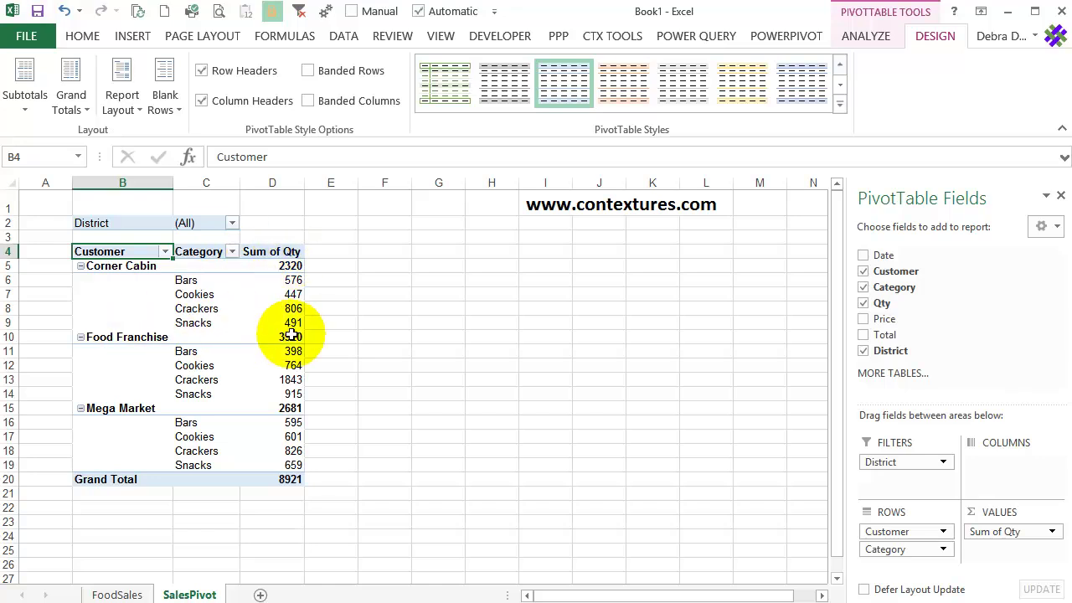
pyautogui.moveTo(291, 265)
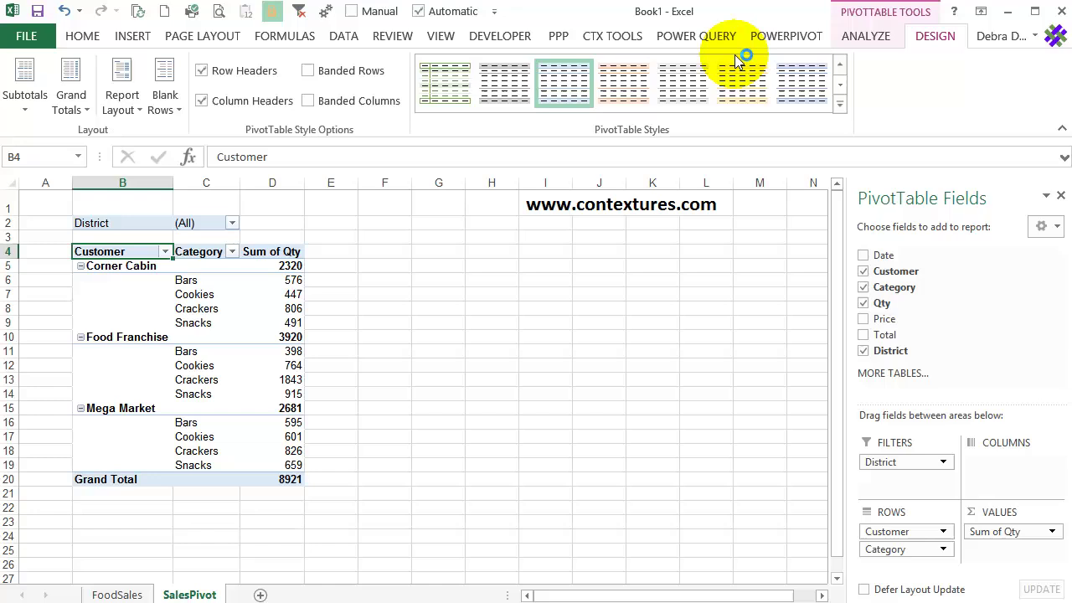
# - Show all subtotals at the bottom of each customer group, e.g. Corner Cabin Total 2320
pyautogui.click(34, 111)
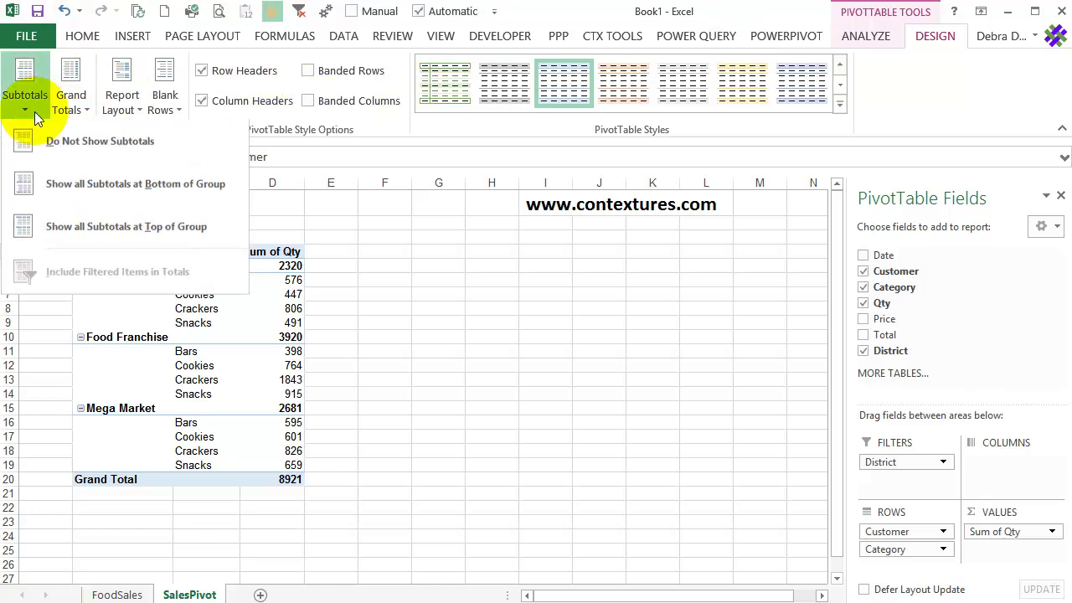
pyautogui.click(52, 192)
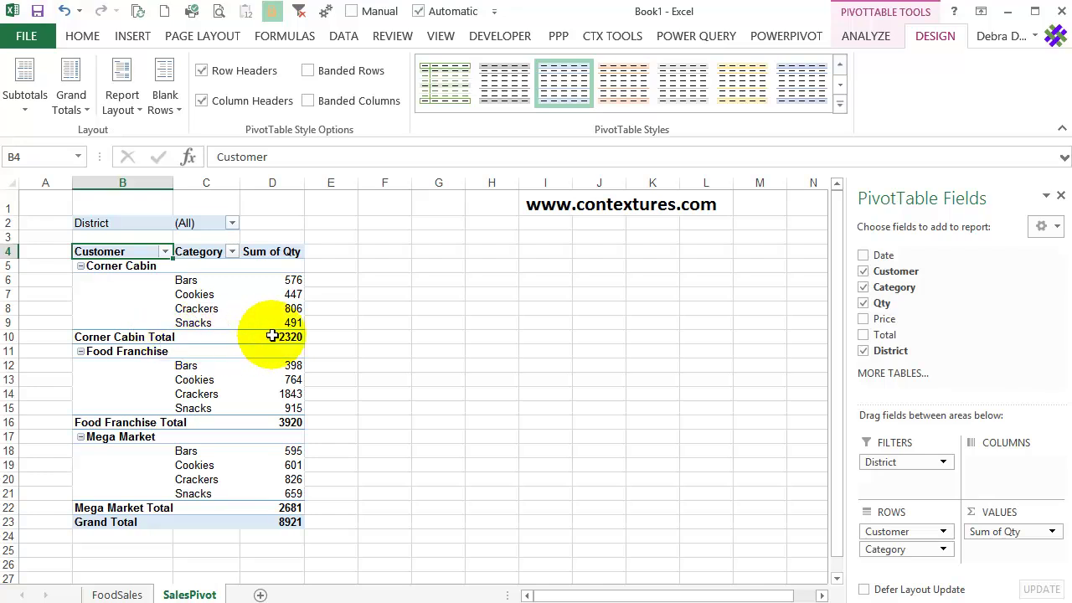
pyautogui.moveTo(287, 336)
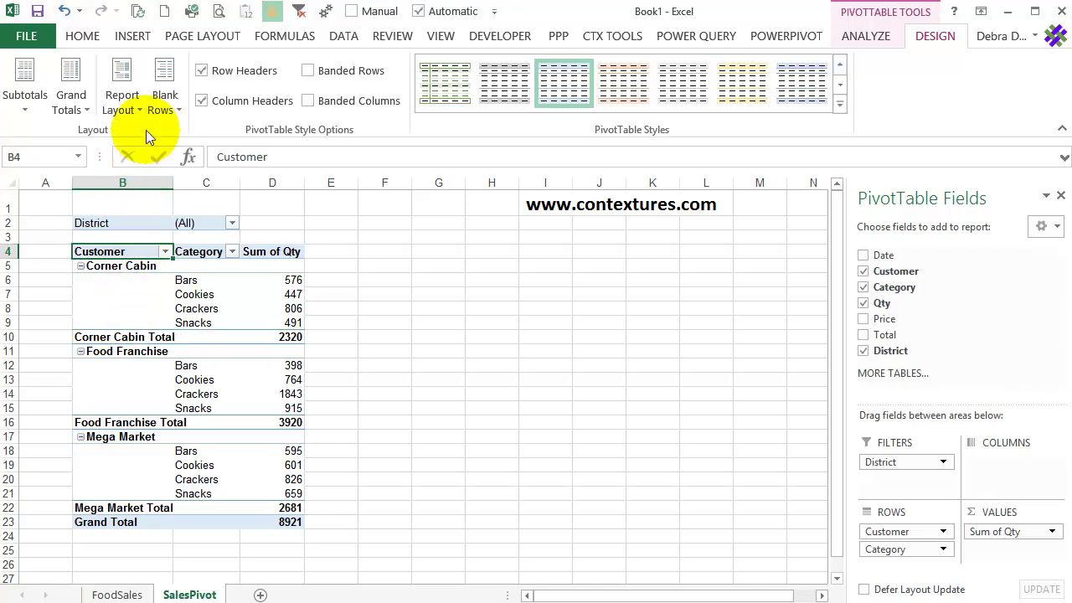
# - Apply Repeat All Item Labels, then undo it so customer names appear only once
pyautogui.click(141, 109)
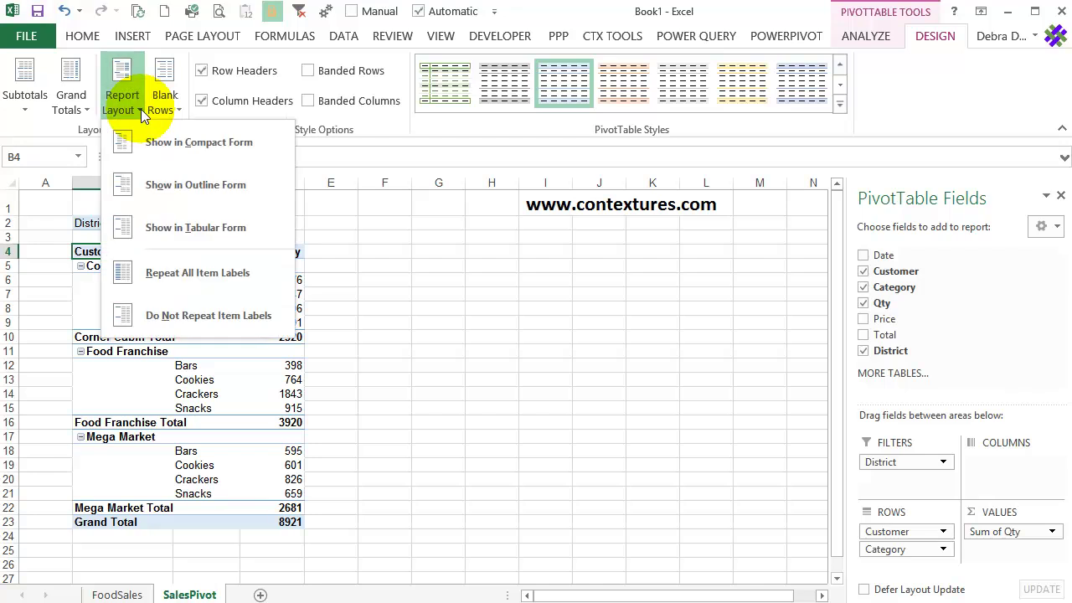
pyautogui.click(258, 276)
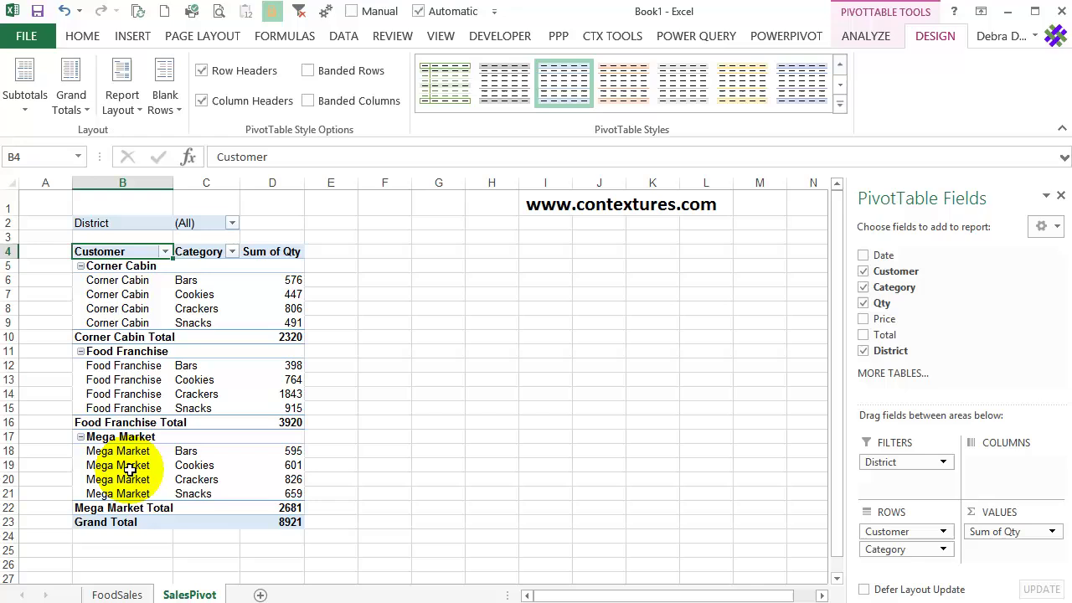
pyautogui.click(67, 12)
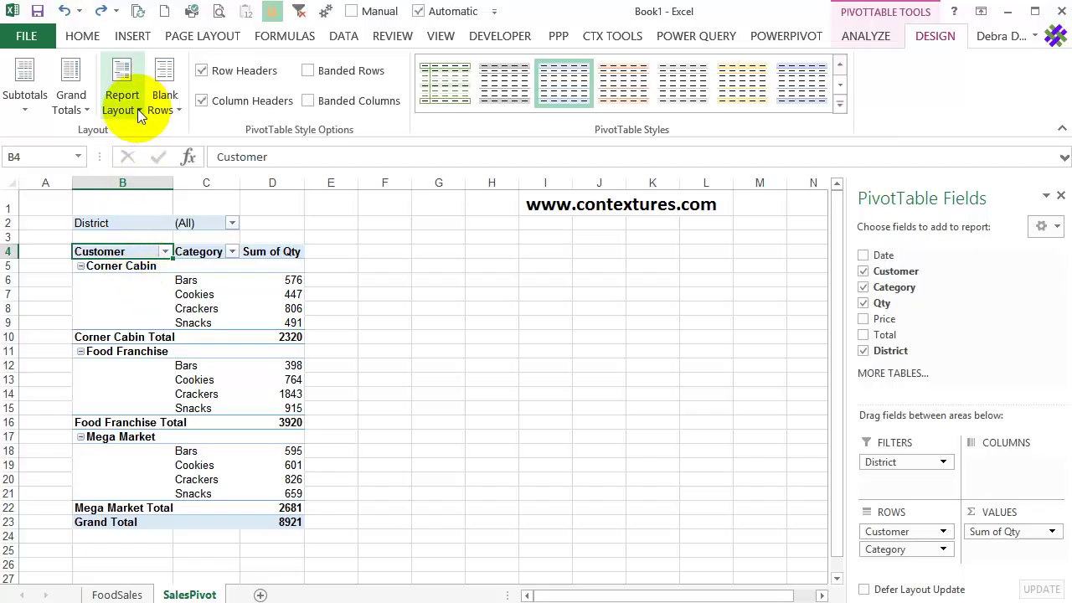
# - Switch to Tabular Form, then apply and undo Repeat All Item Labels
pyautogui.click(138, 108)
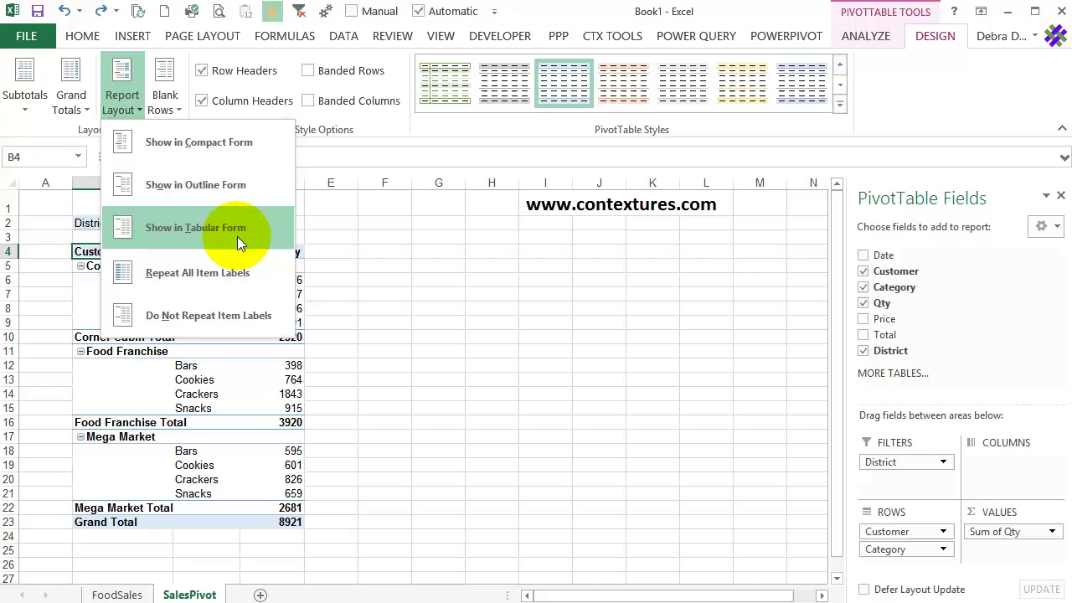
pyautogui.click(258, 228)
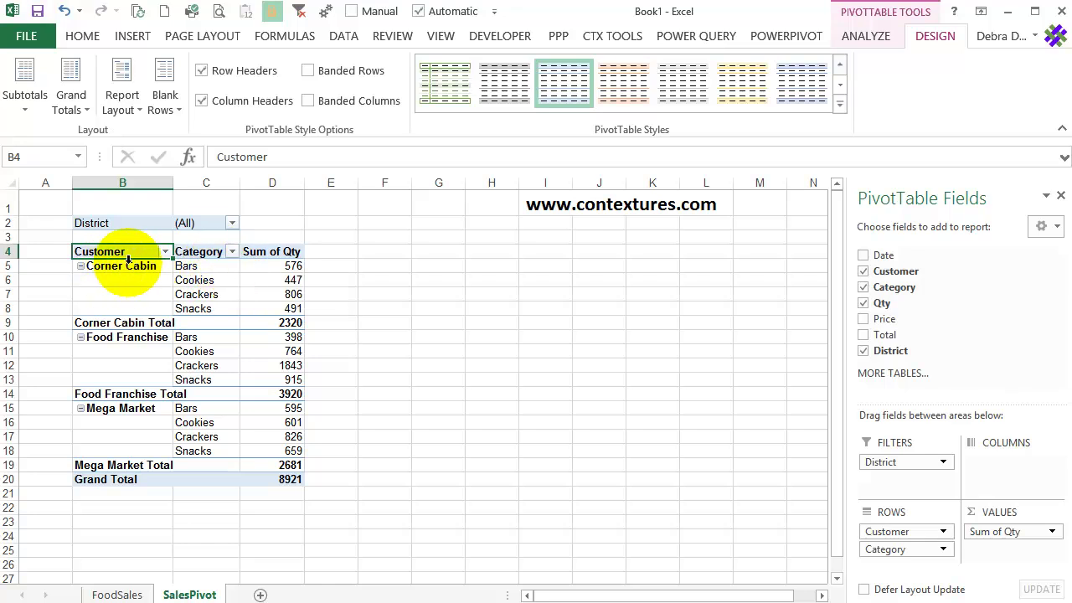
pyautogui.click(139, 110)
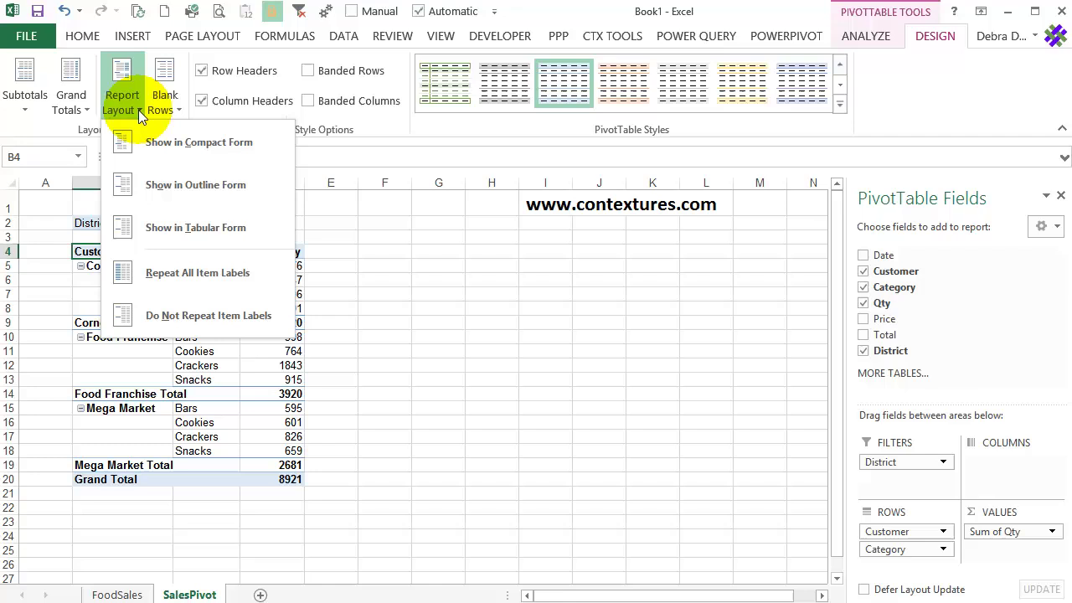
pyautogui.click(153, 277)
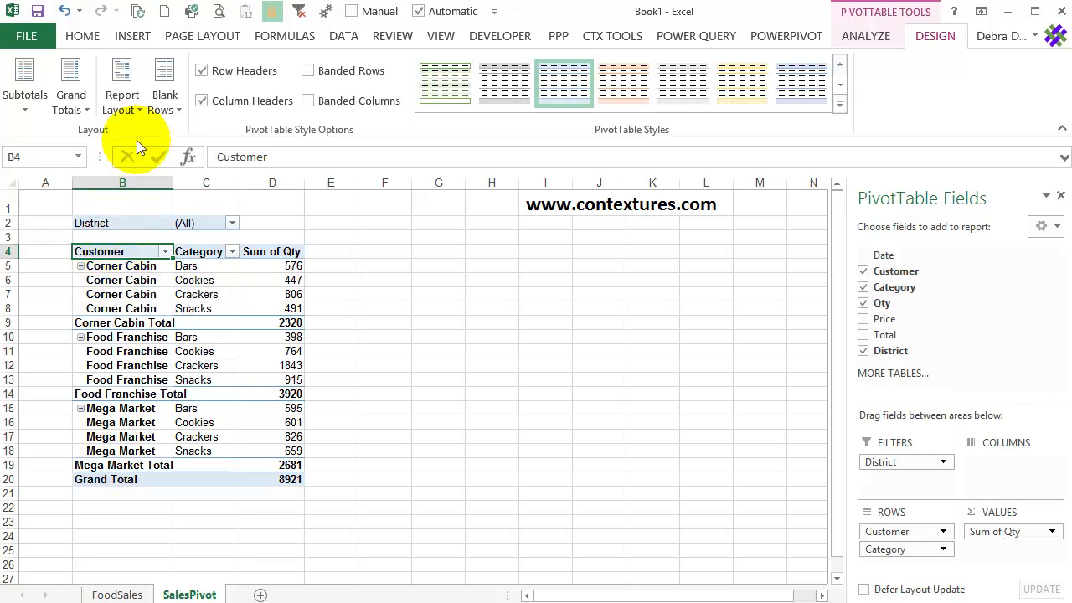
pyautogui.click(69, 15)
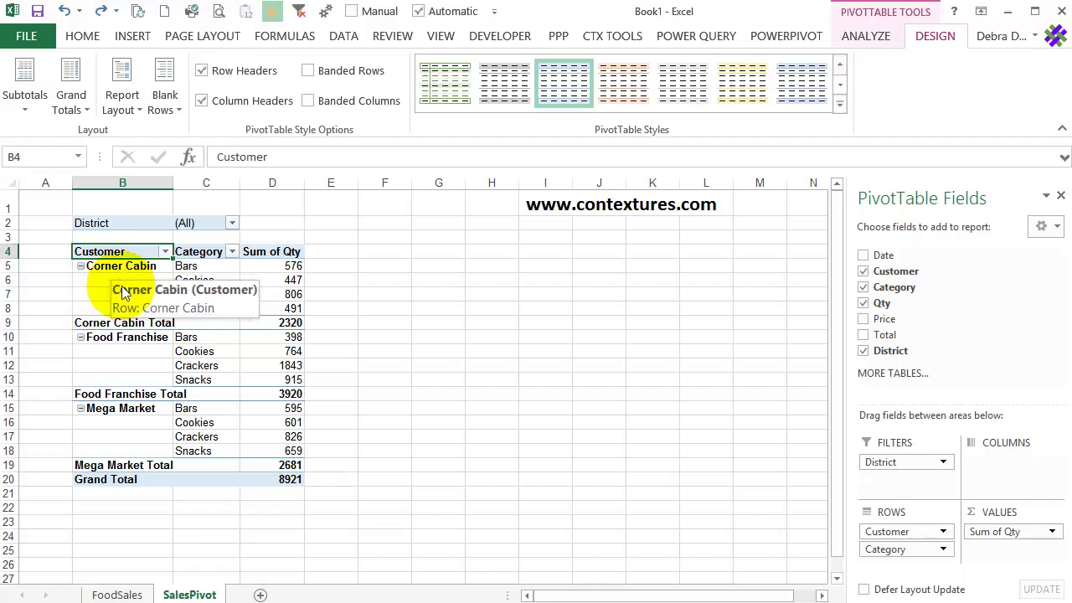
pyautogui.moveTo(275, 324)
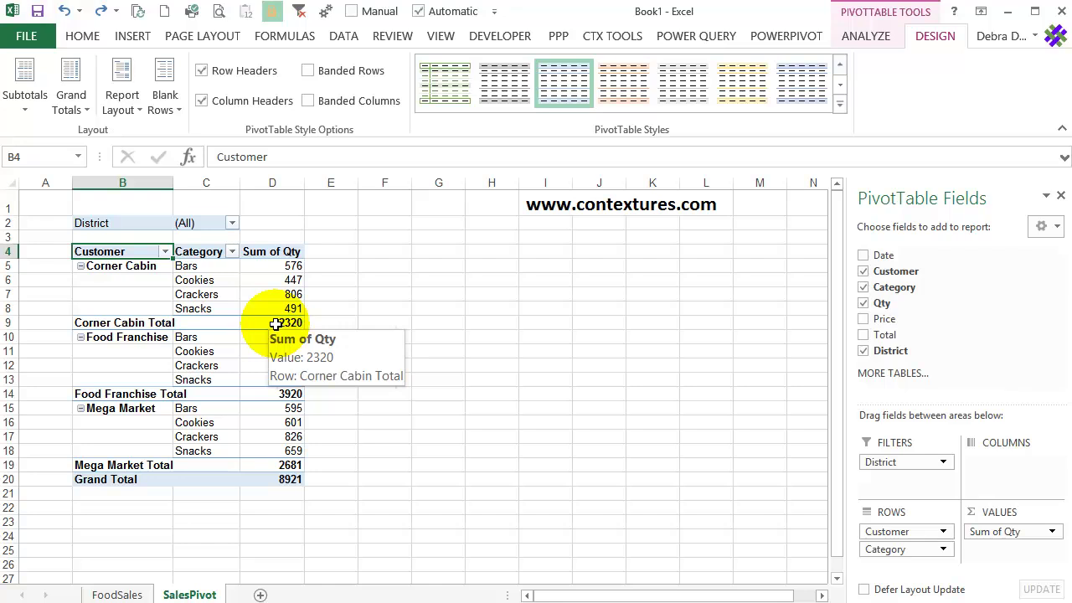
pyautogui.click(36, 112)
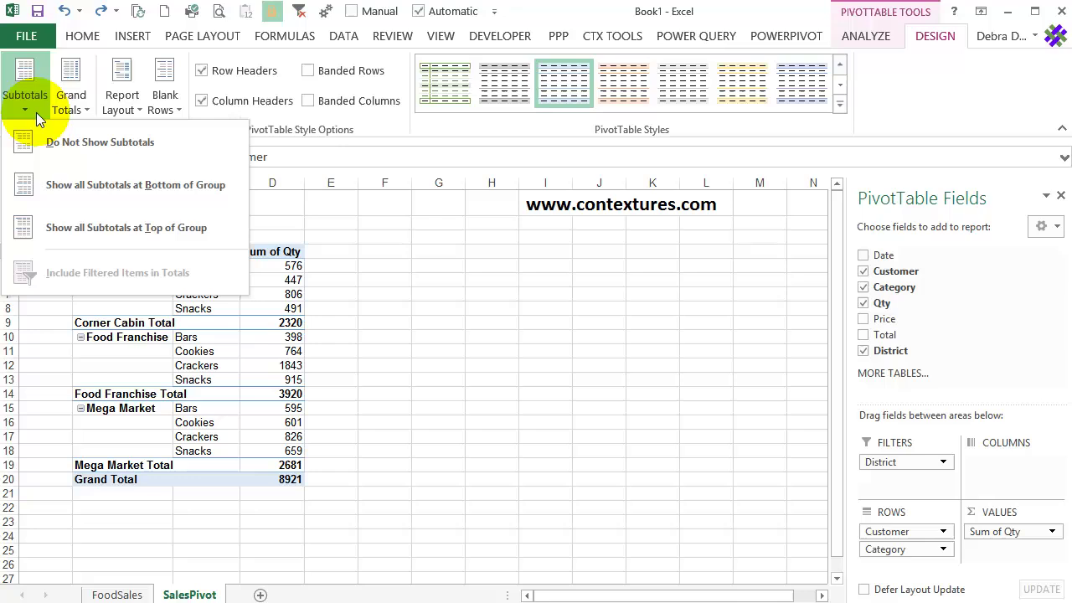
pyautogui.click(75, 223)
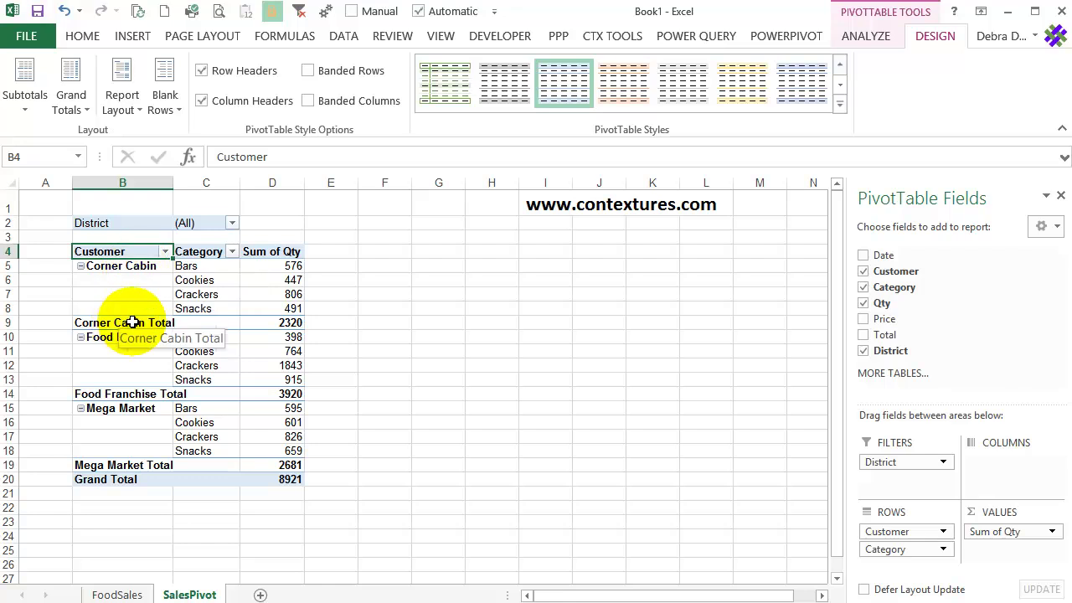
pyautogui.click(31, 109)
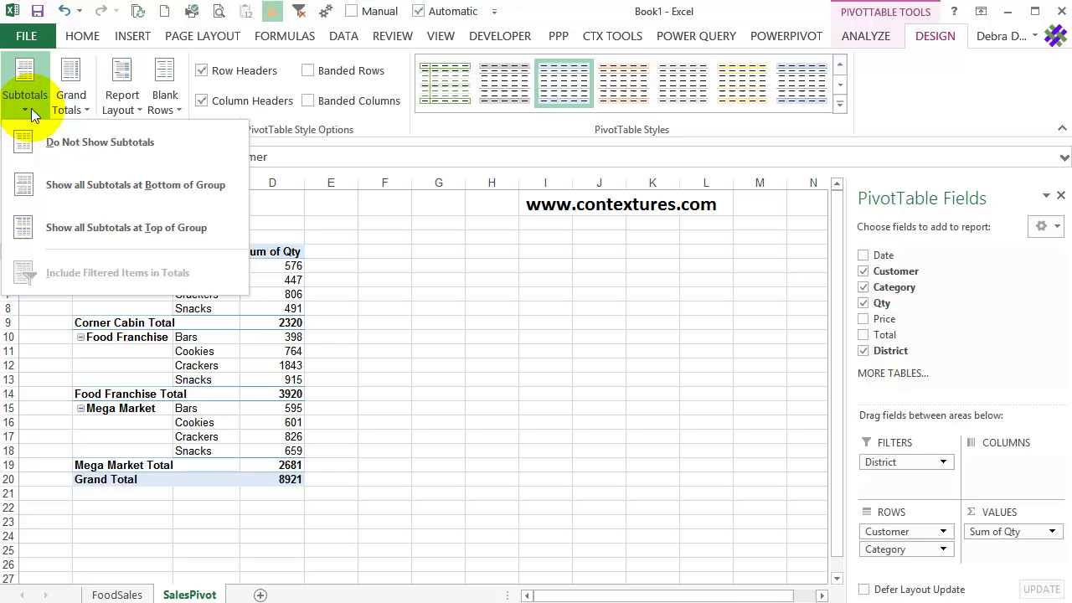
pyautogui.click(74, 143)
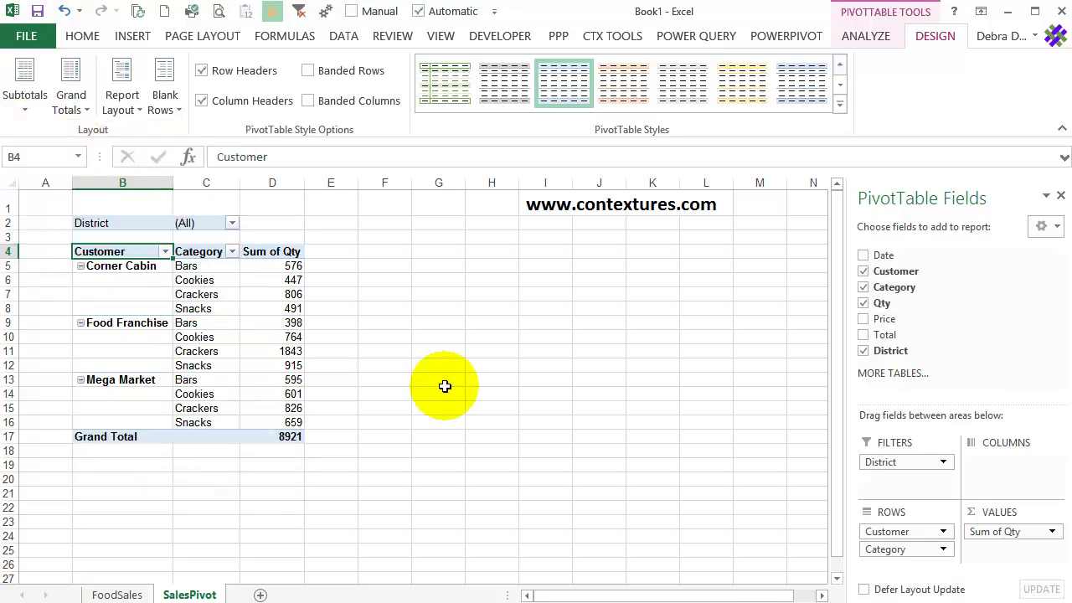
pyautogui.click(28, 106)
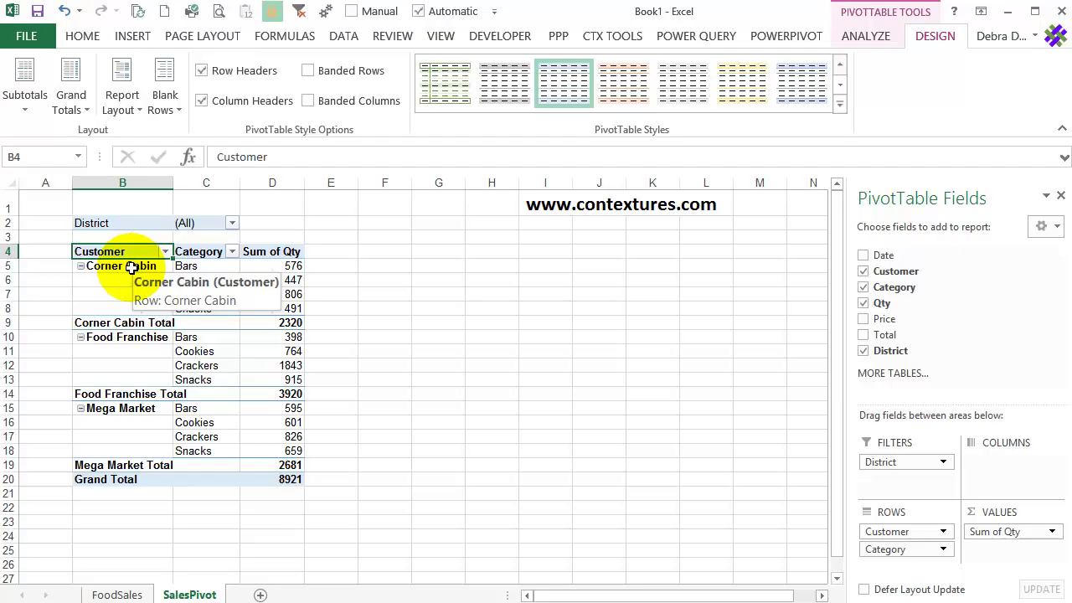
# - Switch to Compact Form, show subtotals at the bottom of groups, and apply Repeat All Item Labels
pyautogui.click(118, 107)
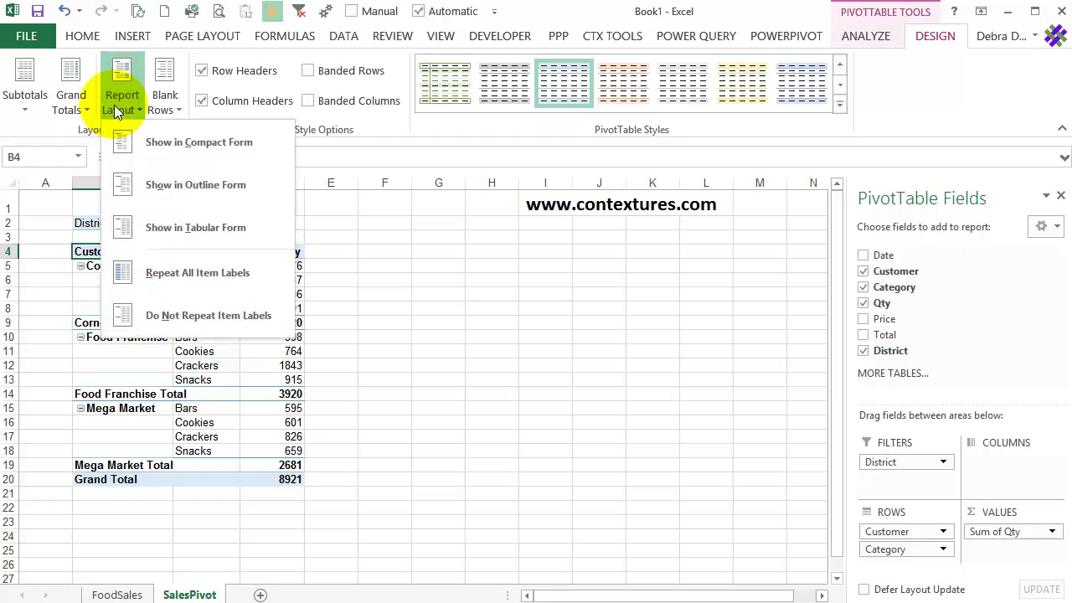
pyautogui.click(154, 145)
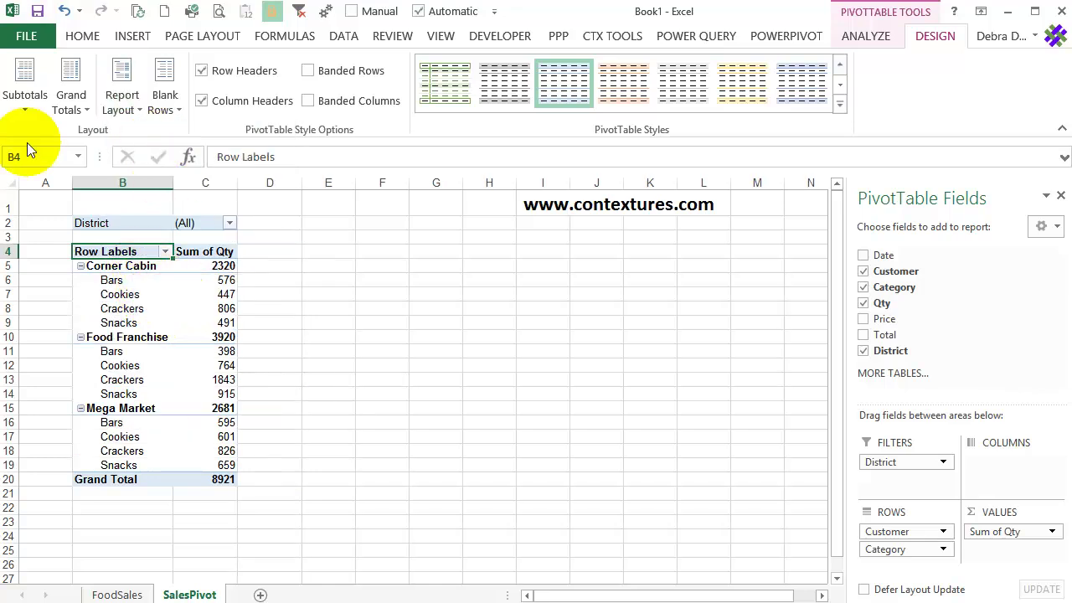
pyautogui.click(33, 110)
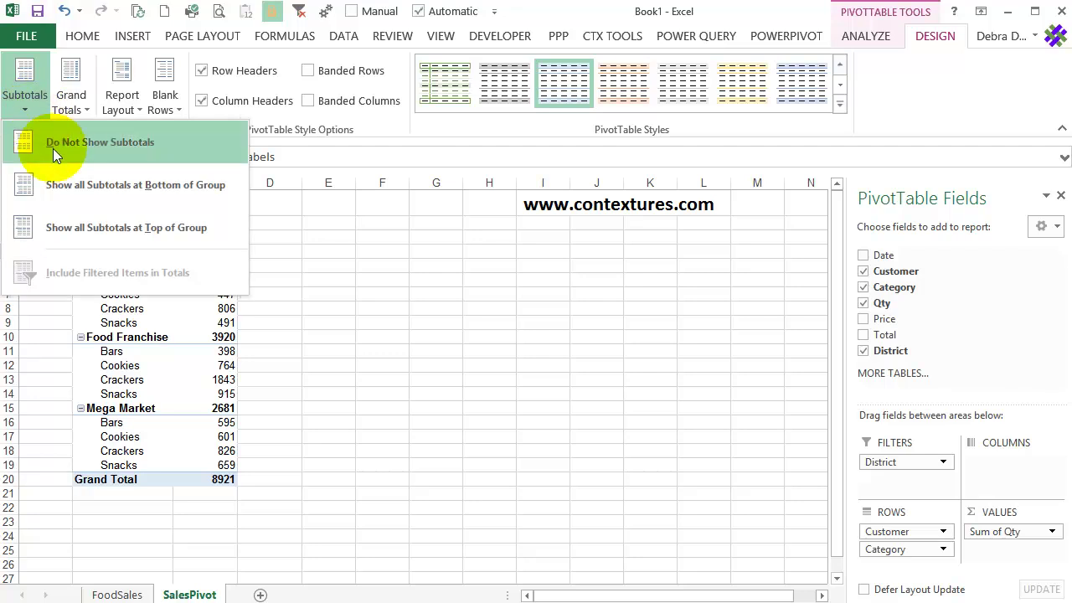
pyautogui.click(67, 185)
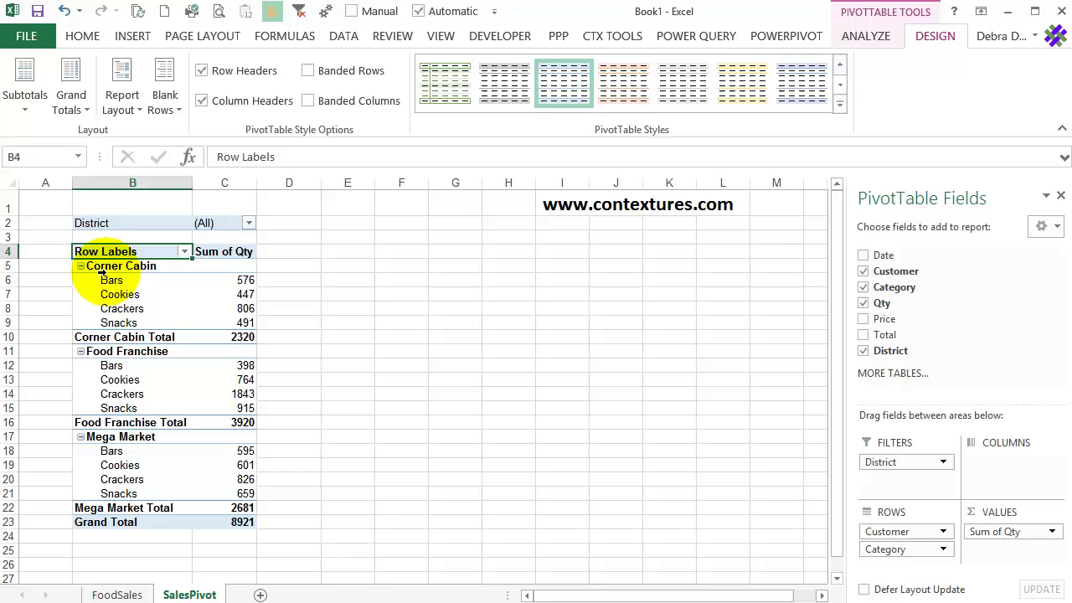
pyautogui.click(133, 111)
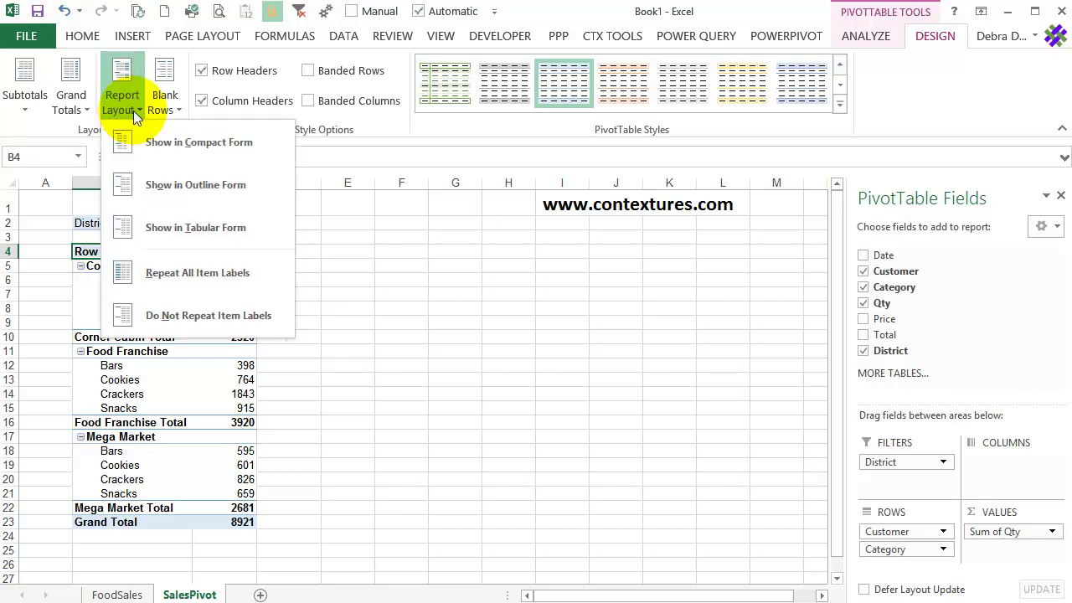
pyautogui.click(164, 280)
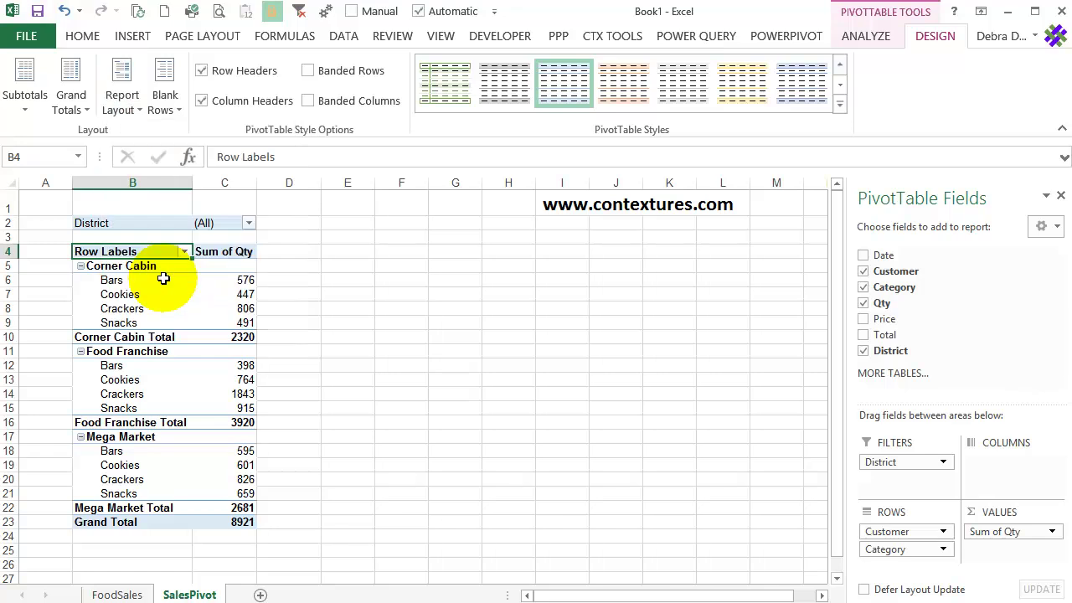